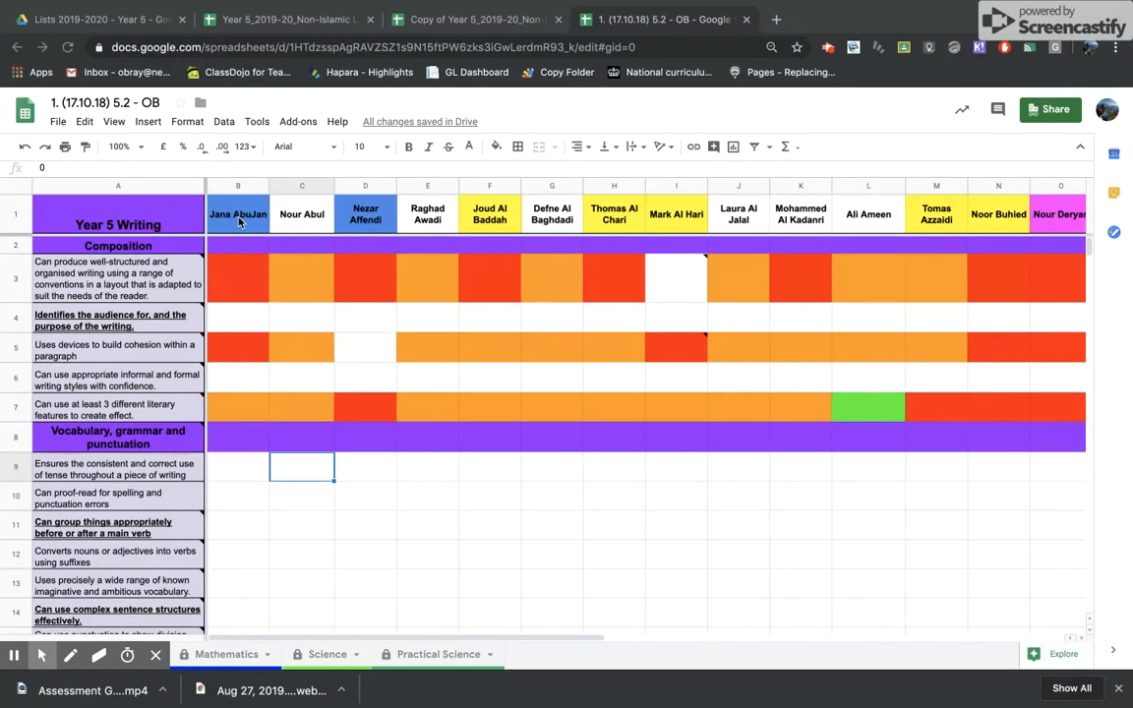
{"action": "scroll", "coordinate": [912, 221], "scroll_direction": "right", "scroll_amount": 5}
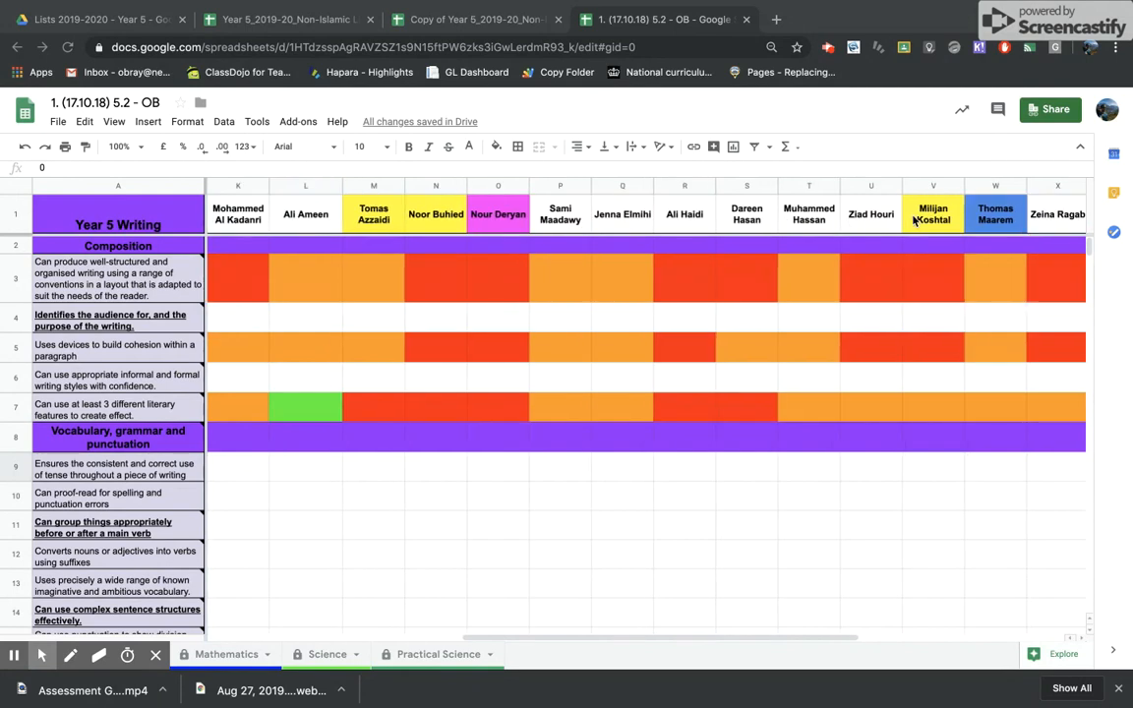
{"action": "scroll", "coordinate": [913, 220], "scroll_direction": "left", "scroll_amount": 5}
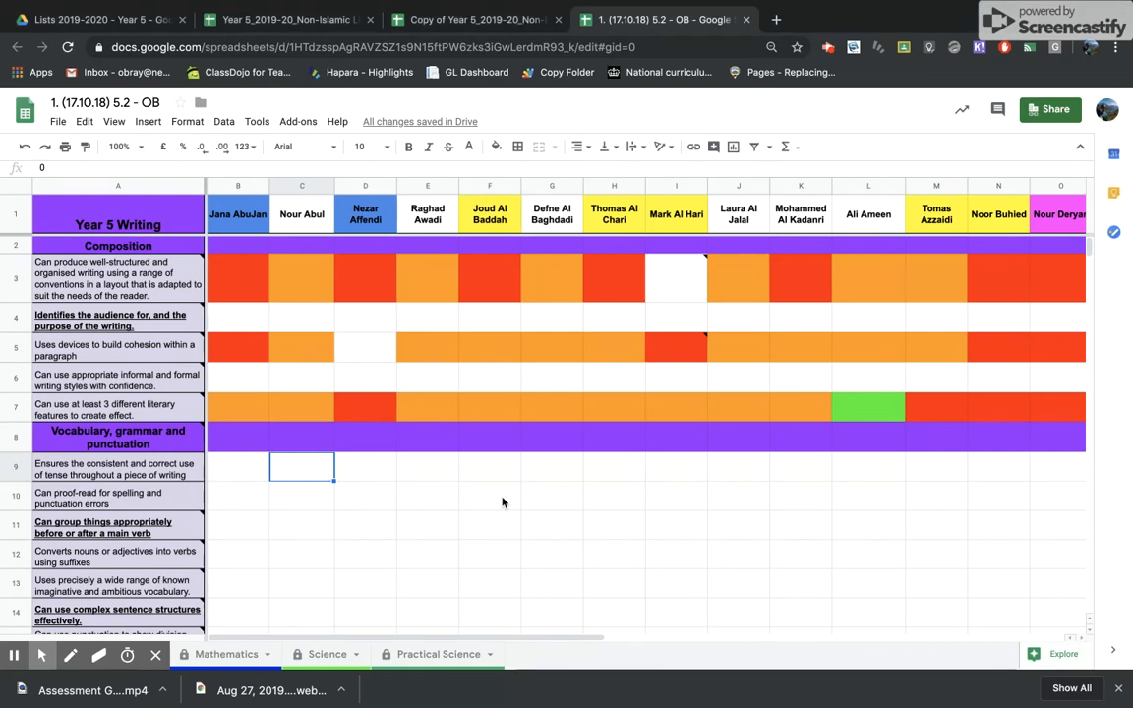
{"action": "left_click", "coordinate": [501, 502]}
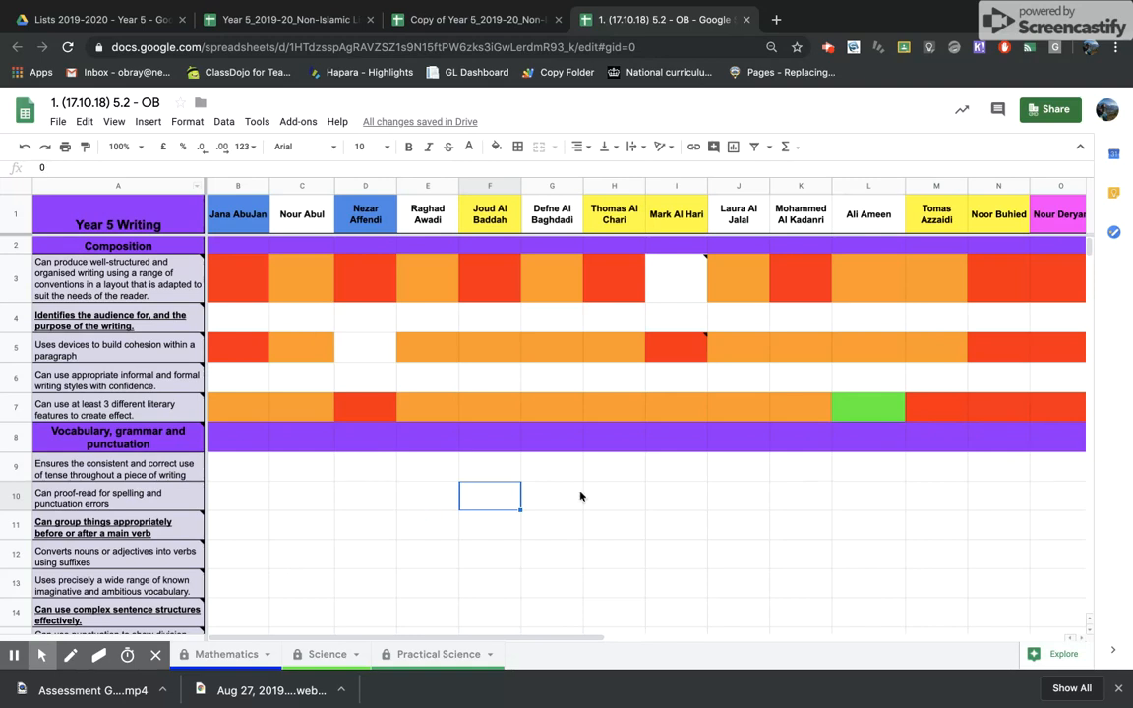
{"action": "left_click", "coordinate": [662, 499]}
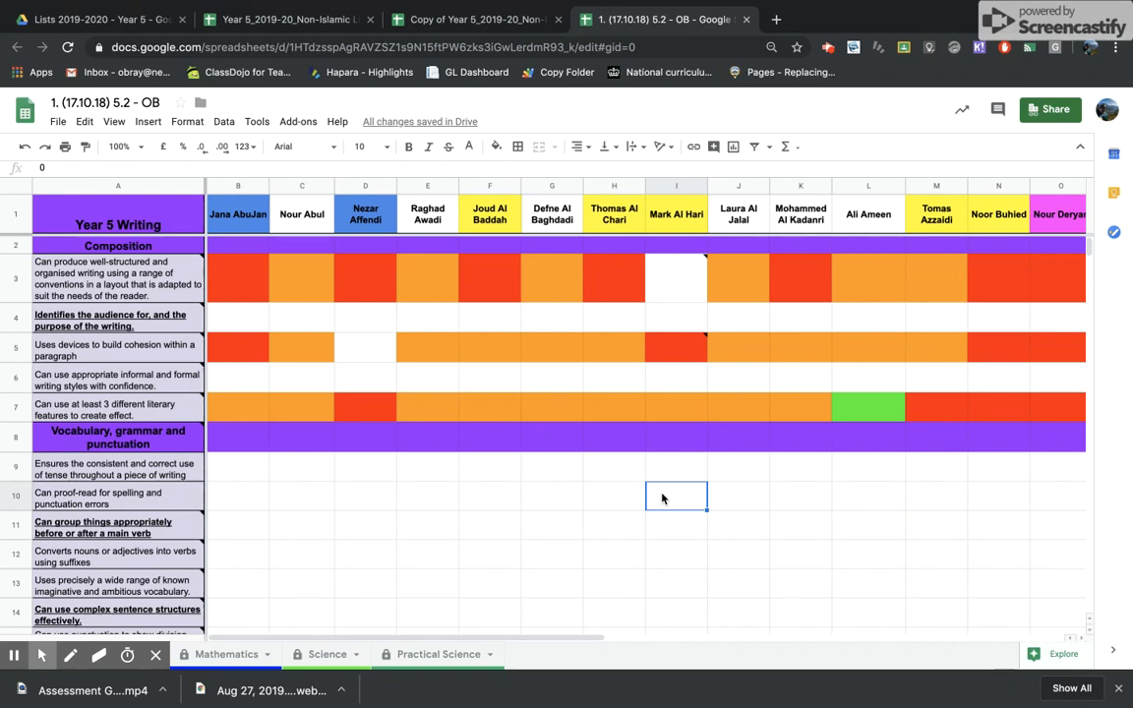
- Enter a trial score of 4 in cell H11 and reset it to 0
{"action": "left_click", "coordinate": [615, 524]}
{"action": "type", "text": "4"}
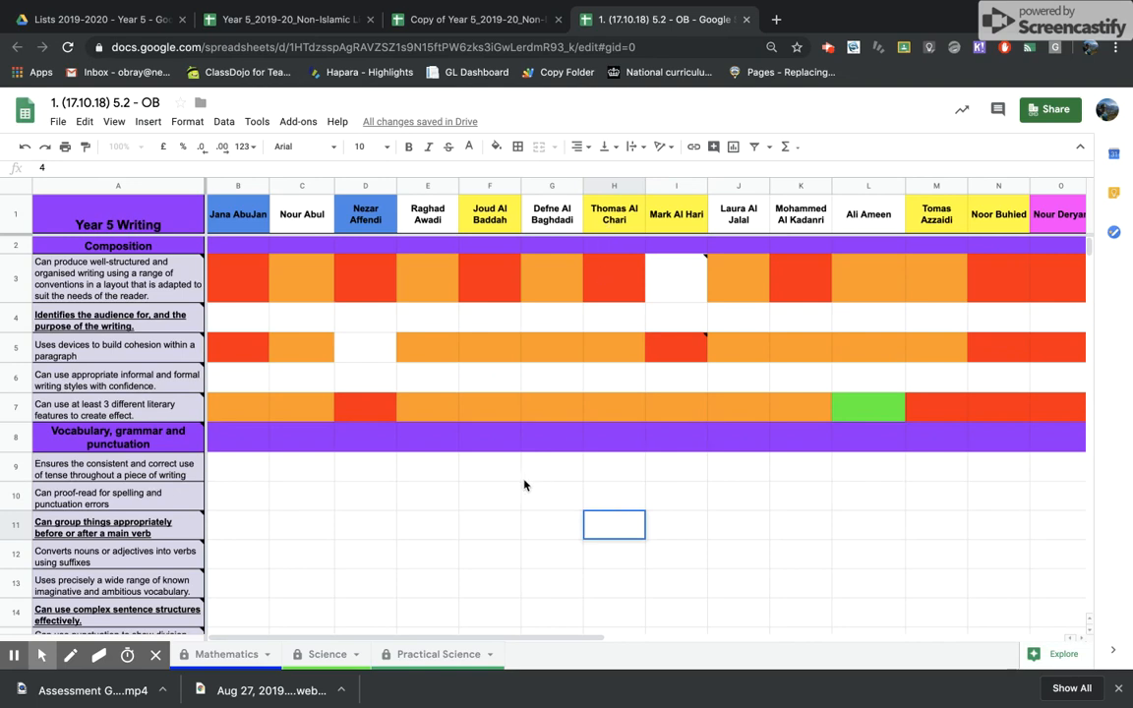
{"action": "left_click", "coordinate": [538, 481]}
{"action": "left_click", "coordinate": [634, 526]}
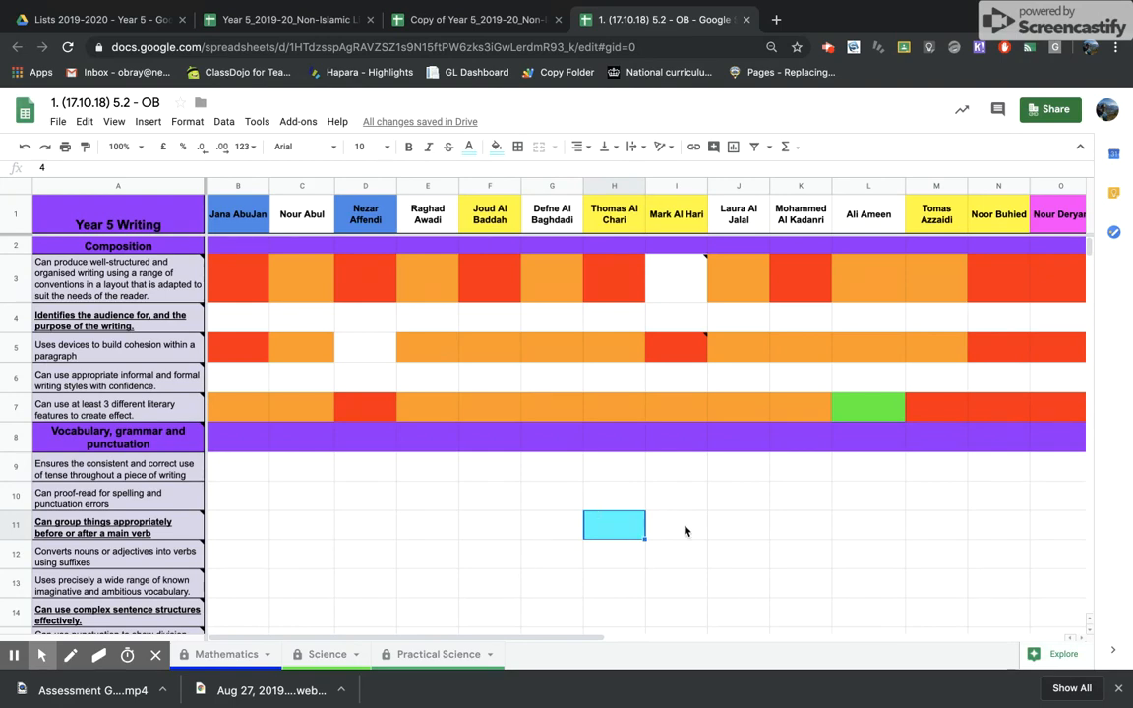
{"action": "left_click", "coordinate": [614, 525]}
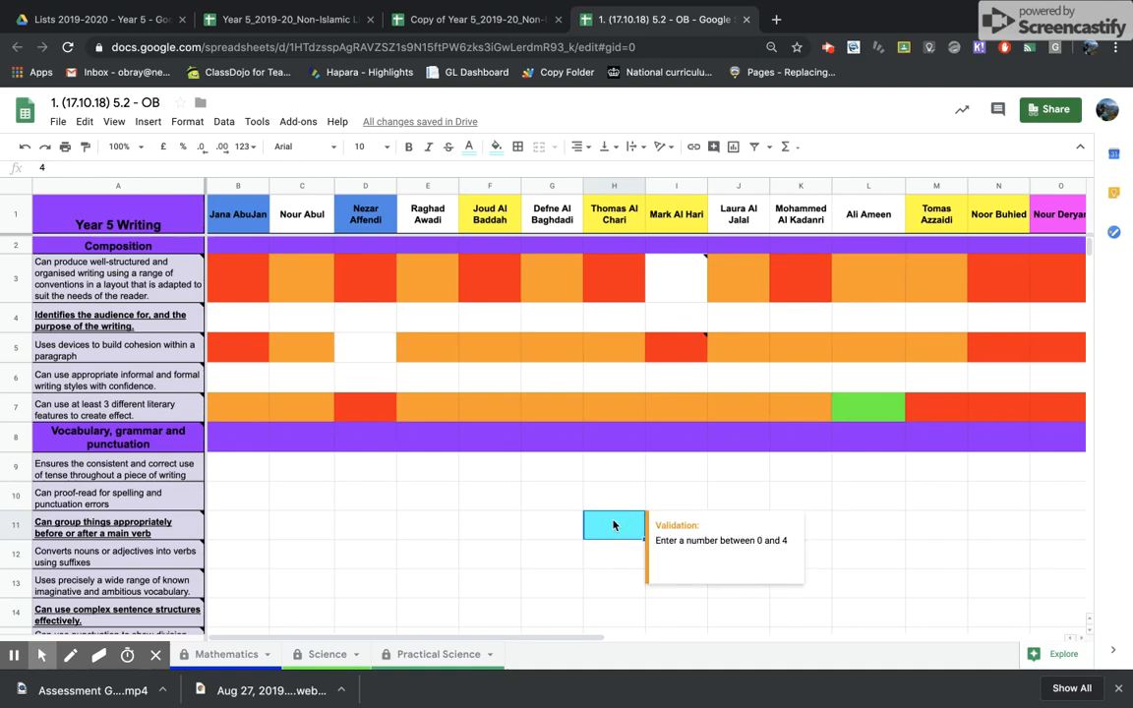
{"action": "type", "text": "0"}
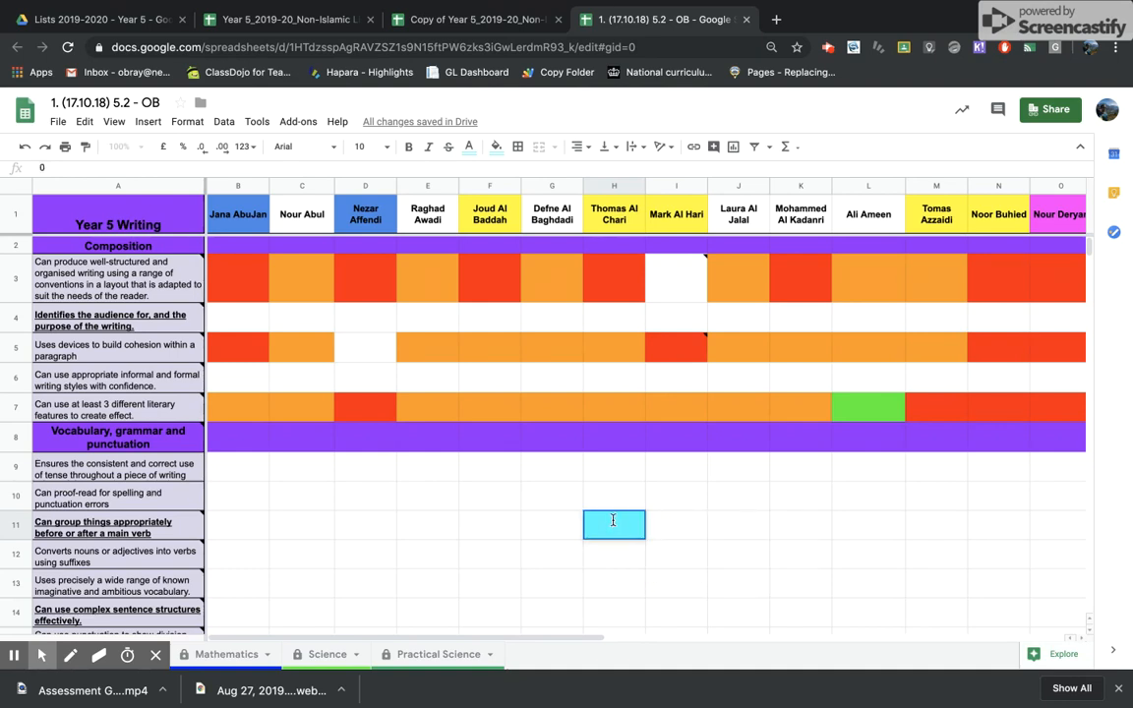
{"action": "left_click", "coordinate": [690, 523]}
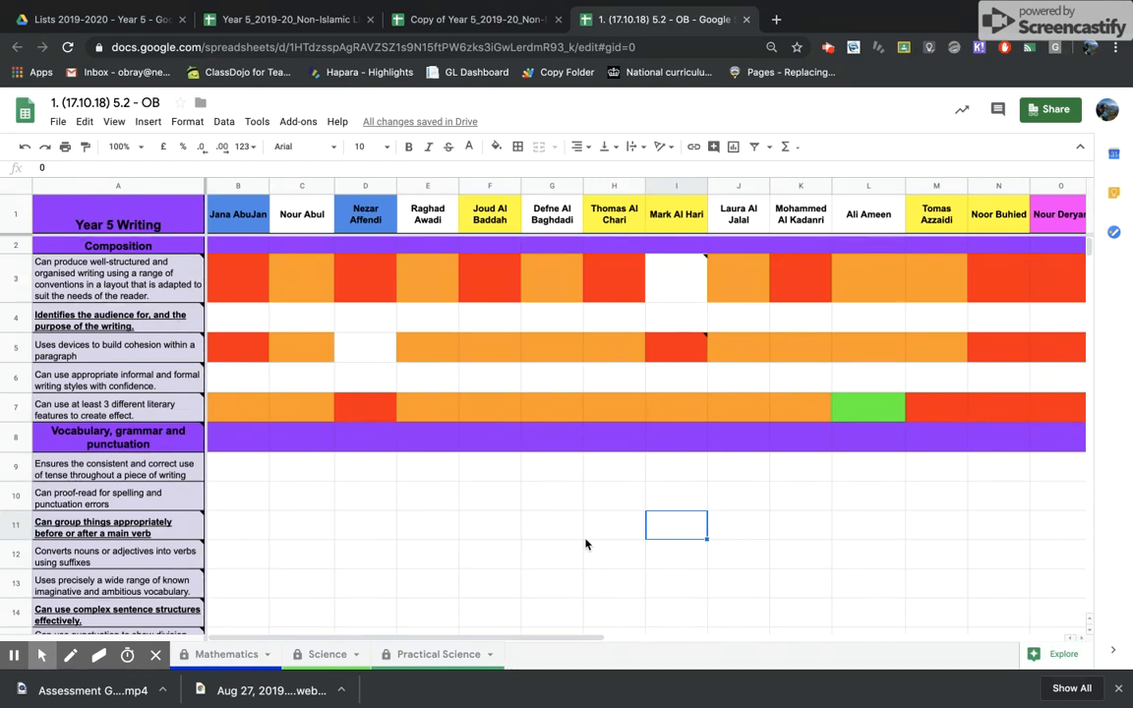
- Score the first pupil 2 in cell B9 for consistent and correct use of tense
{"action": "scroll", "coordinate": [585, 543], "scroll_direction": "down", "scroll_amount": 7}
{"action": "scroll", "coordinate": [278, 522], "scroll_direction": "up", "scroll_amount": 1}
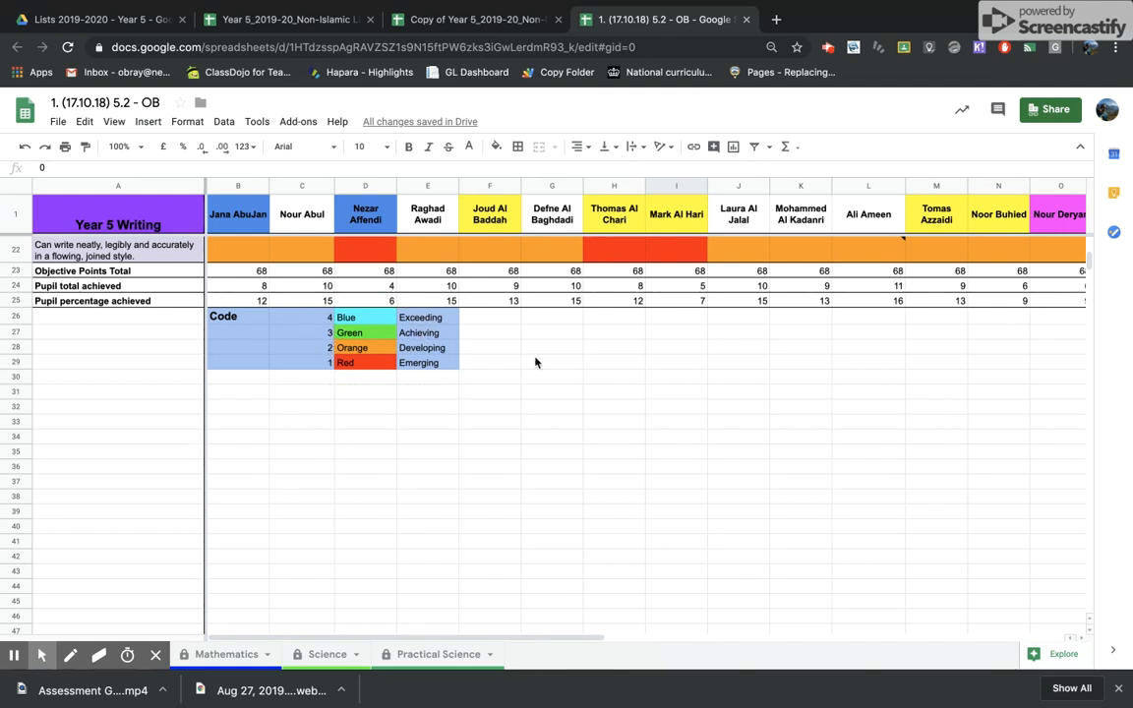
{"action": "scroll", "coordinate": [535, 362], "scroll_direction": "up", "scroll_amount": 5}
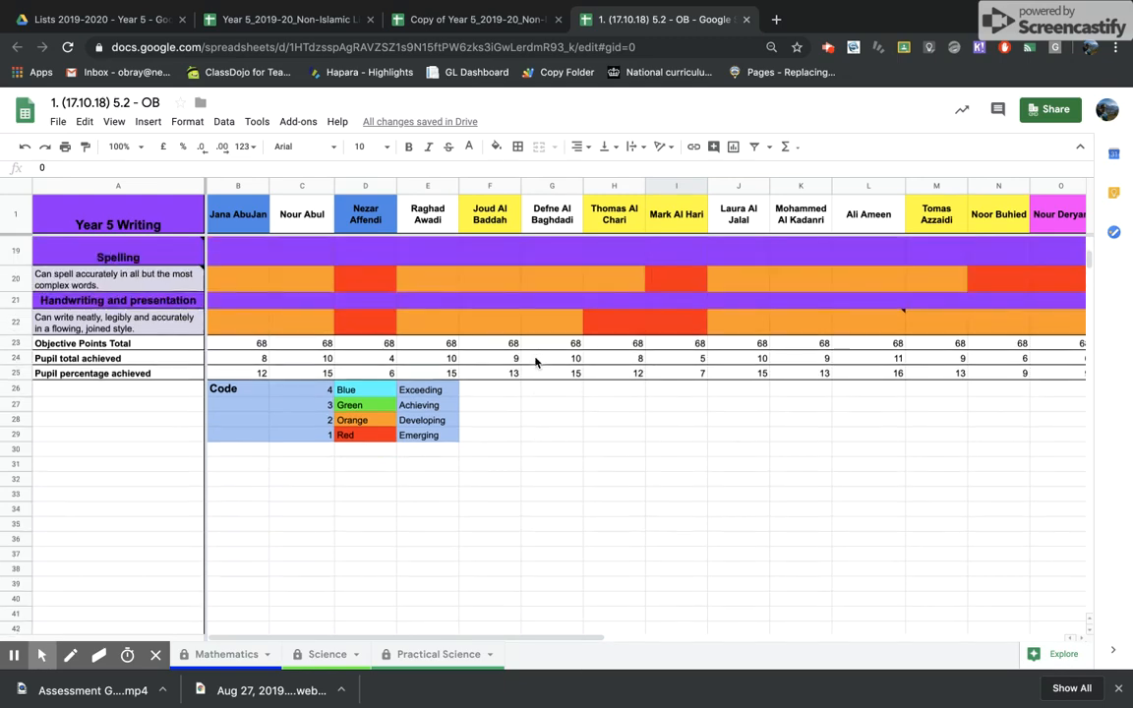
{"action": "scroll", "coordinate": [535, 363], "scroll_direction": "up", "scroll_amount": 2}
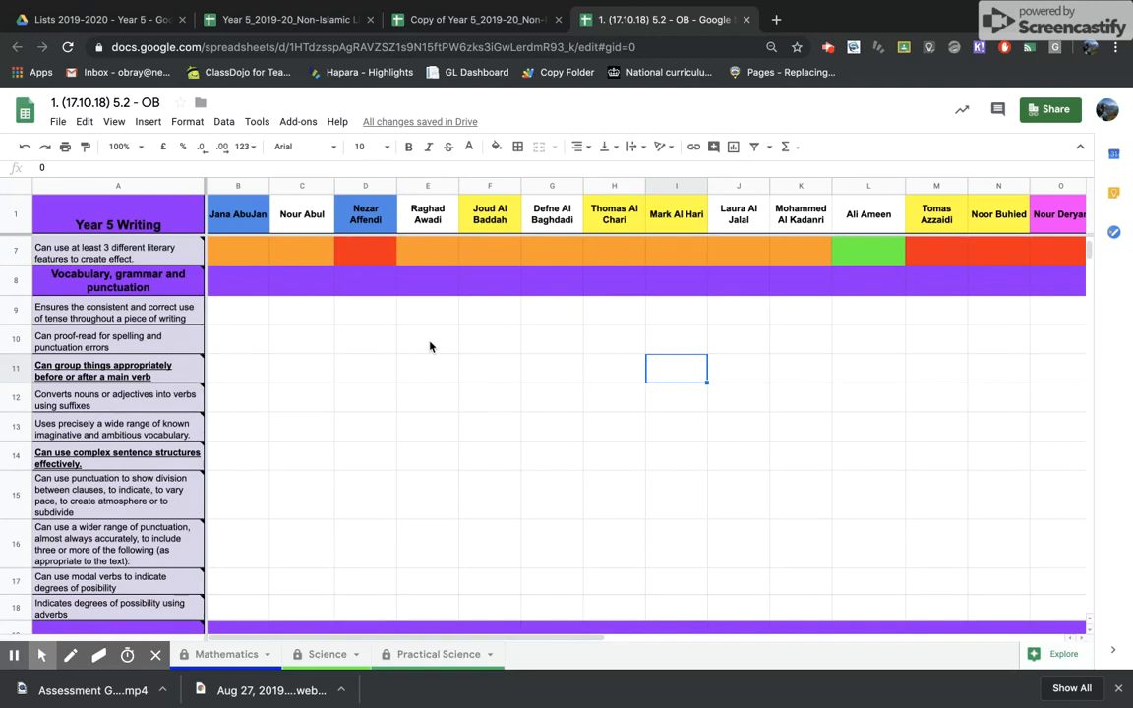
{"action": "left_click", "coordinate": [234, 321]}
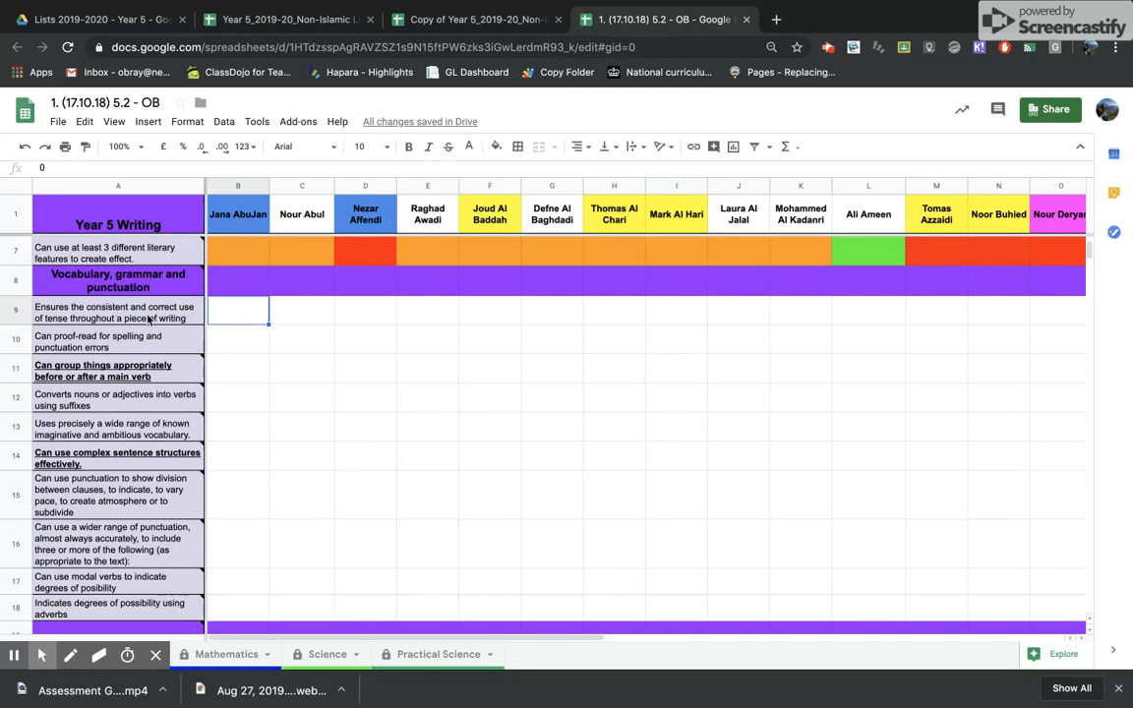
{"action": "left_click", "coordinate": [258, 319]}
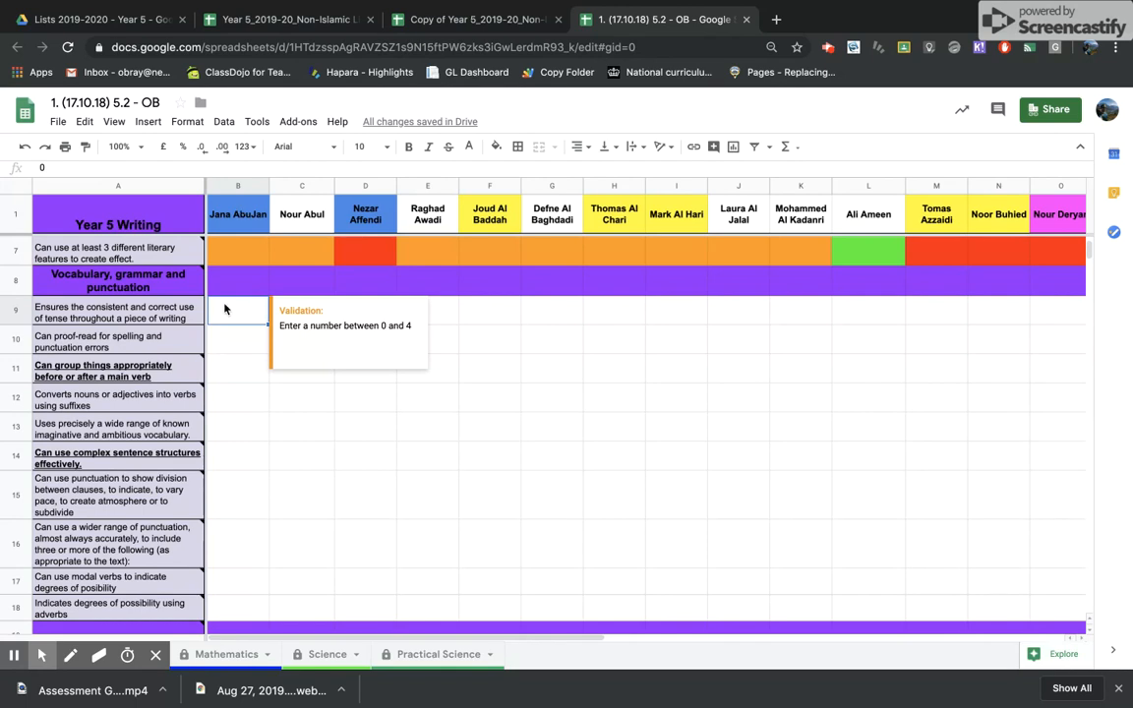
{"action": "type", "text": "2"}
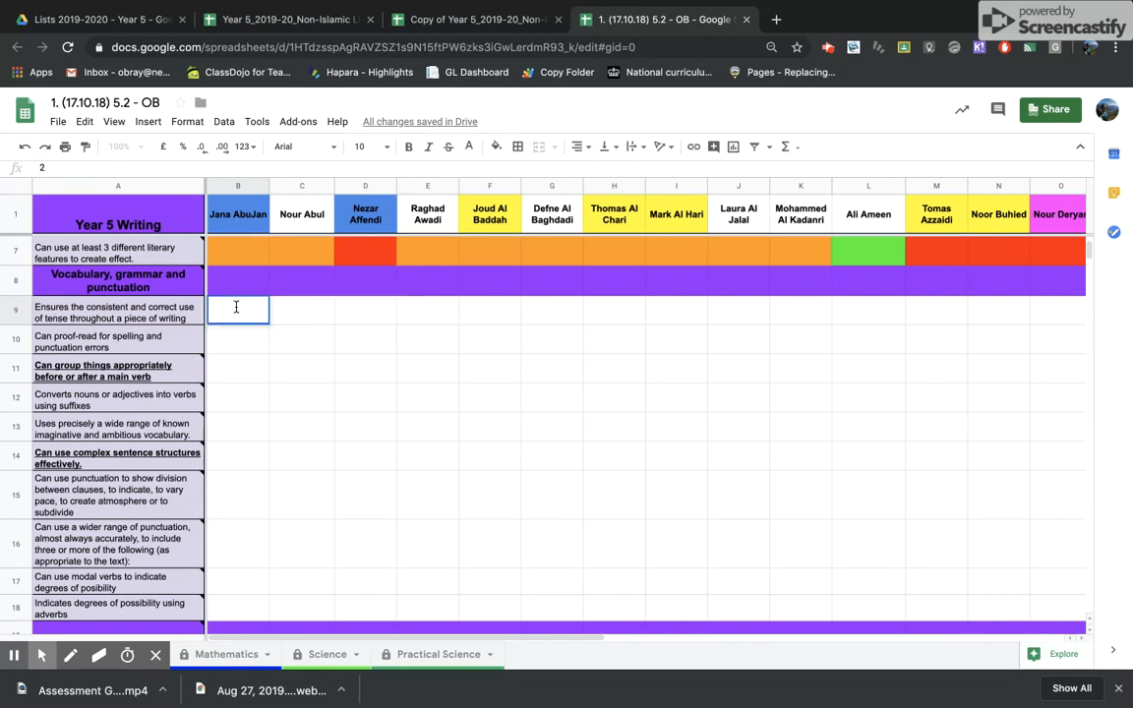
{"action": "left_click", "coordinate": [302, 314]}
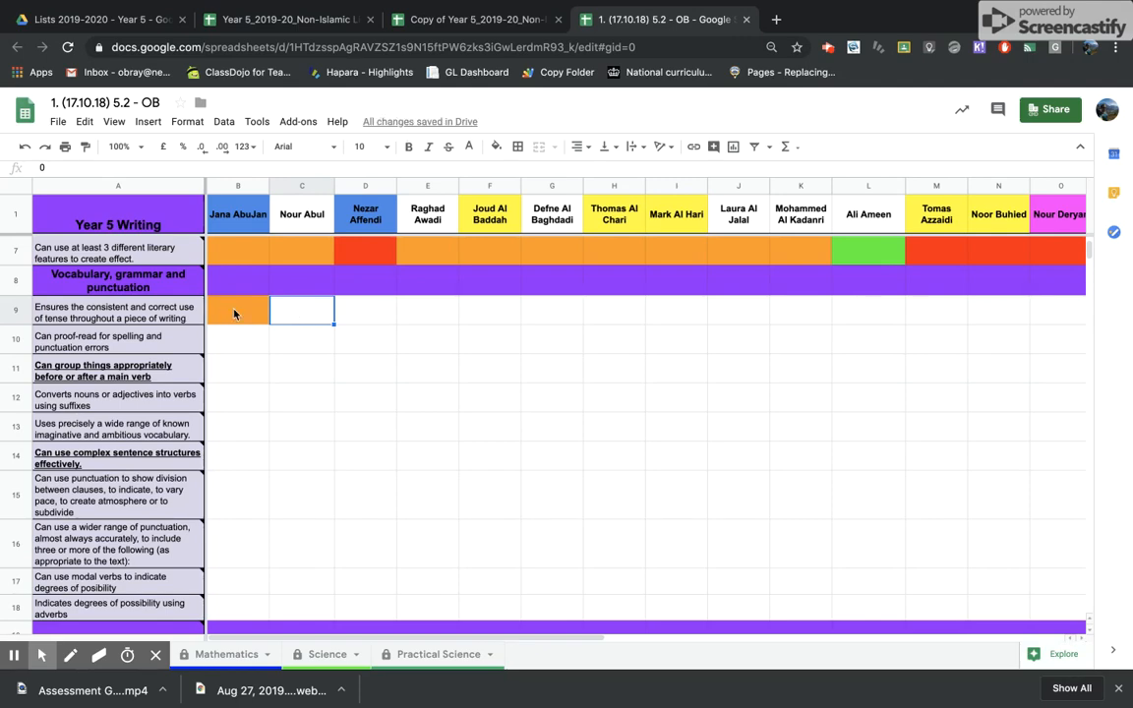
- Fill in the tense objective scores for the next four pupils in C9:F9 as 1, 1, 2 and 3
{"action": "scroll", "coordinate": [317, 452], "scroll_direction": "down", "scroll_amount": 5}
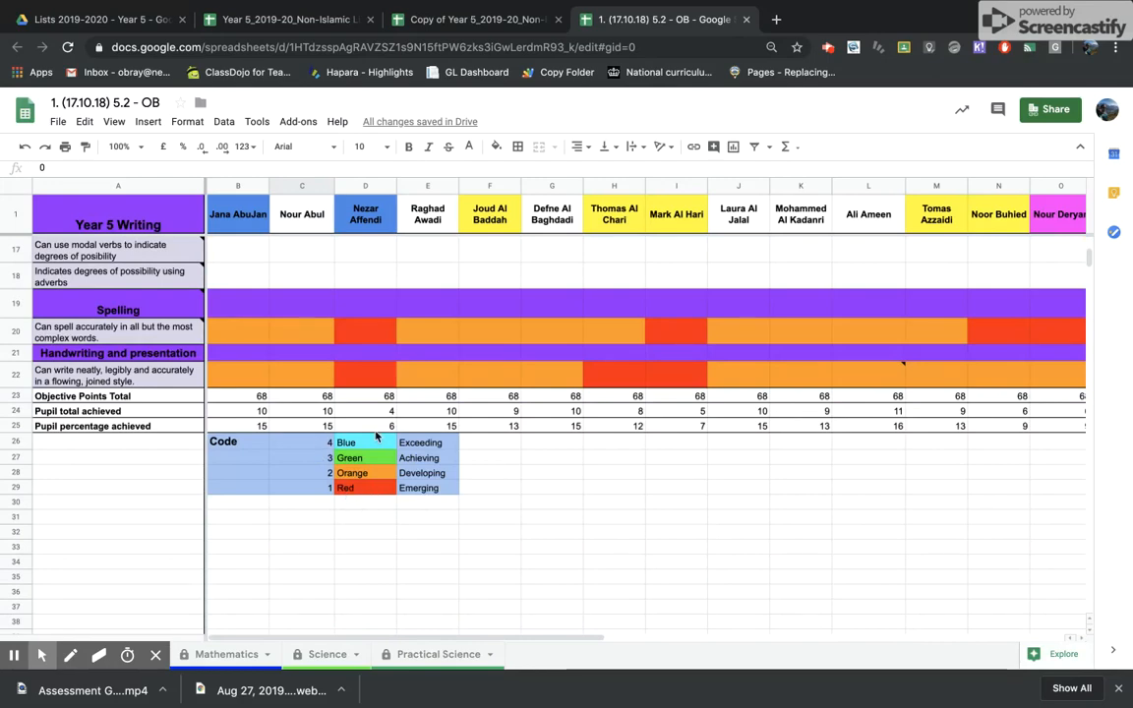
{"action": "scroll", "coordinate": [375, 436], "scroll_direction": "up", "scroll_amount": 5}
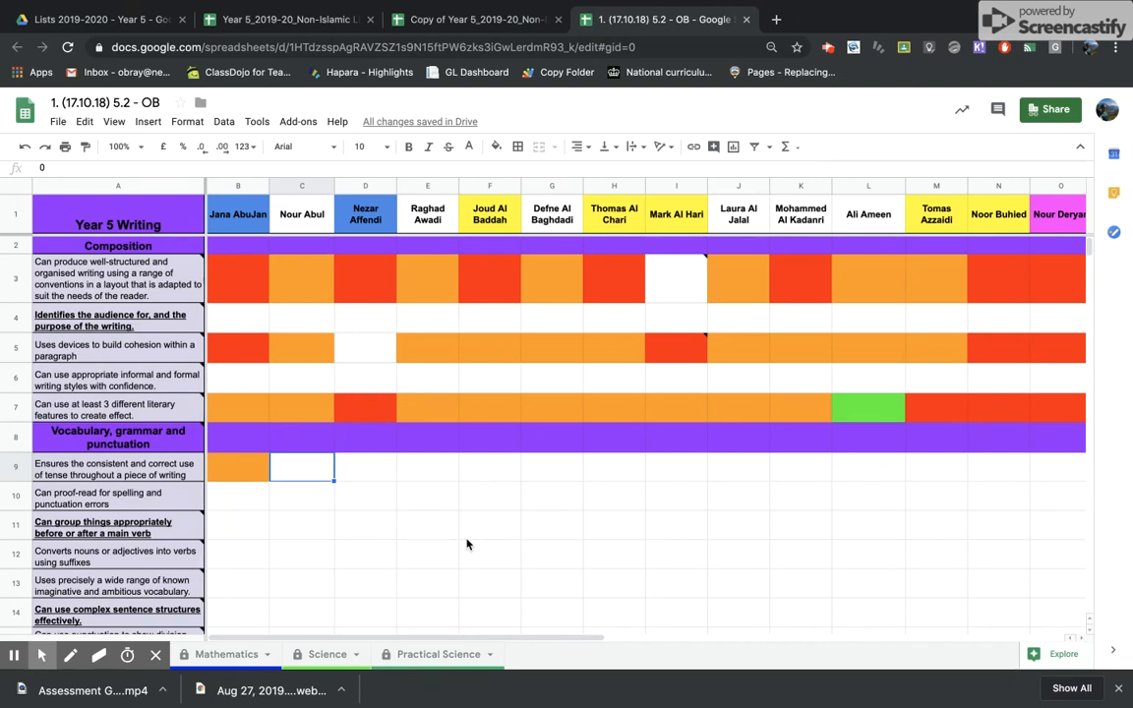
{"action": "type", "text": "1"}
{"action": "key", "text": "Tab"}
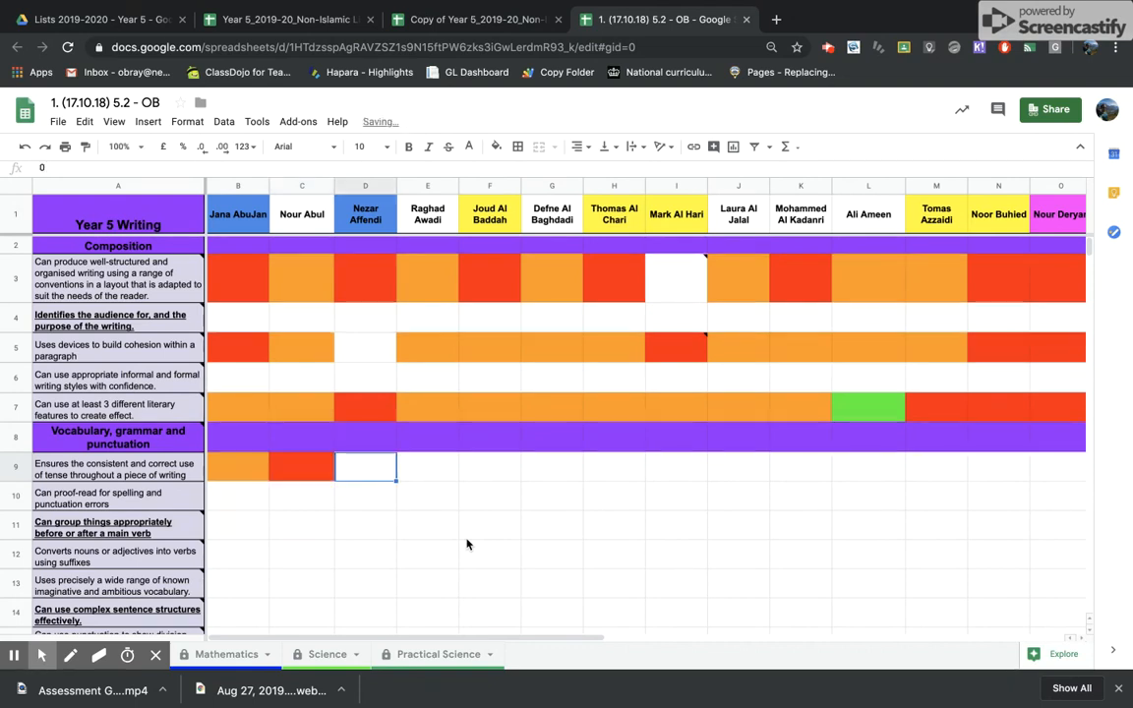
{"action": "type", "text": "1"}
{"action": "key", "text": "Tab"}
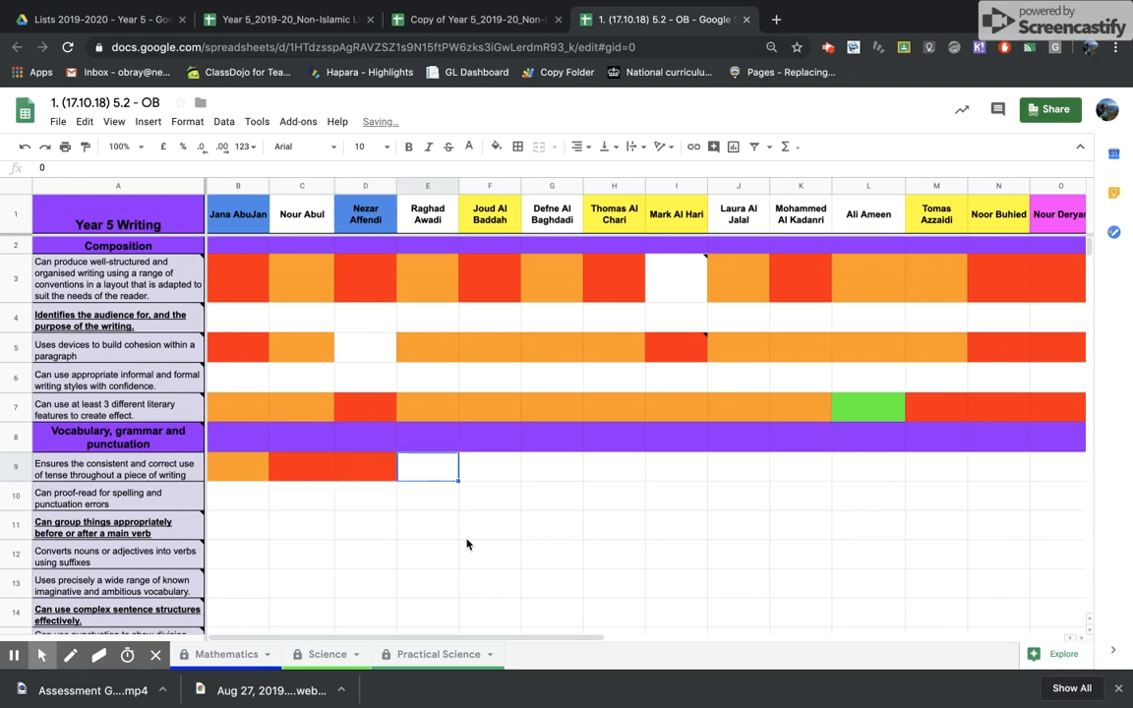
{"action": "type", "text": "2"}
{"action": "key", "text": "Tab"}
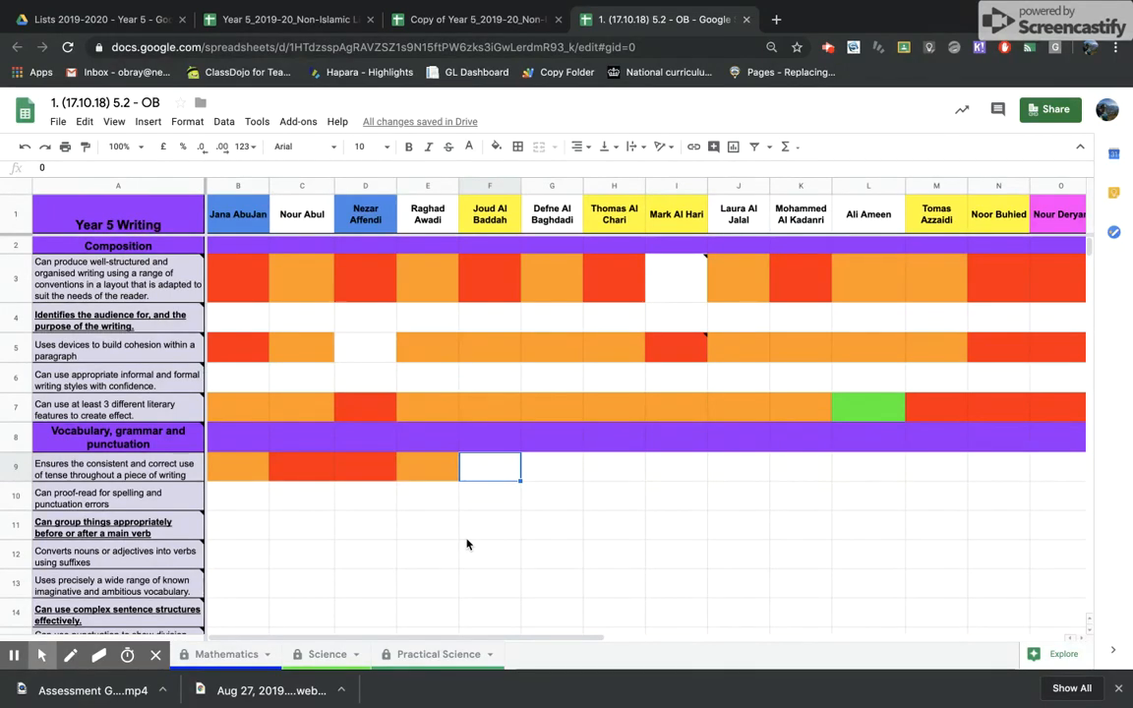
{"action": "type", "text": "3"}
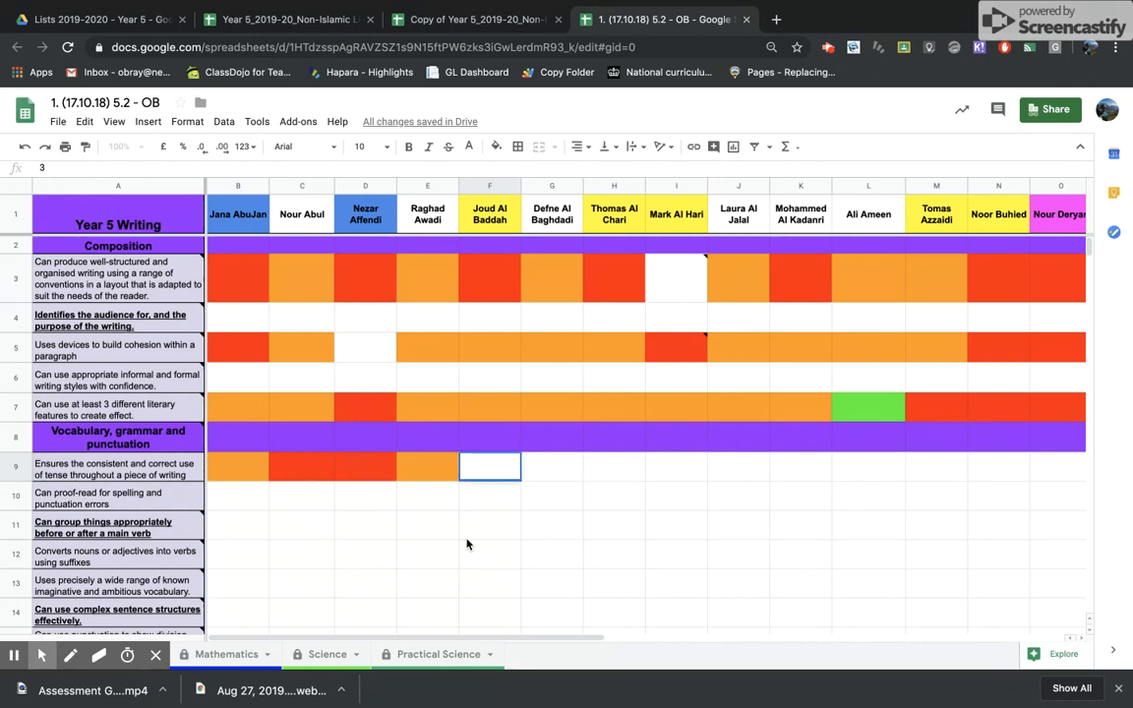
{"action": "key", "text": "Tab"}
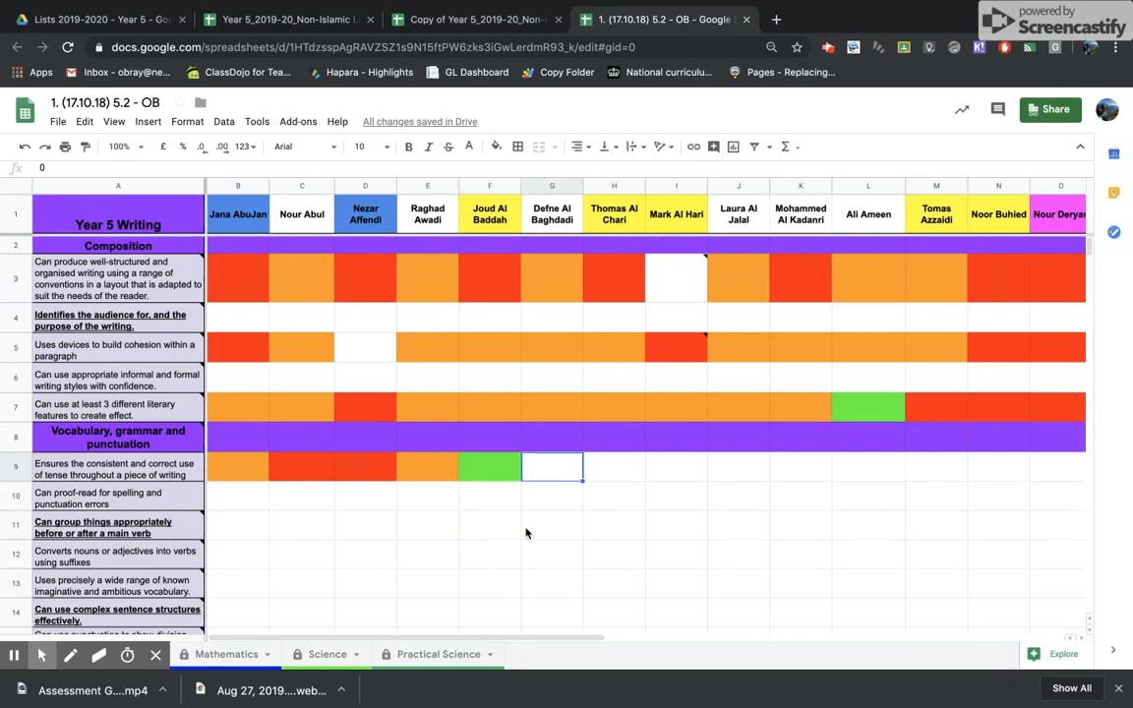
- Enter a trial score of 4 in cell G9 and clear it again
{"action": "type", "text": "4"}
{"action": "key", "text": "Tab"}
{"action": "left_click", "coordinate": [555, 473]}
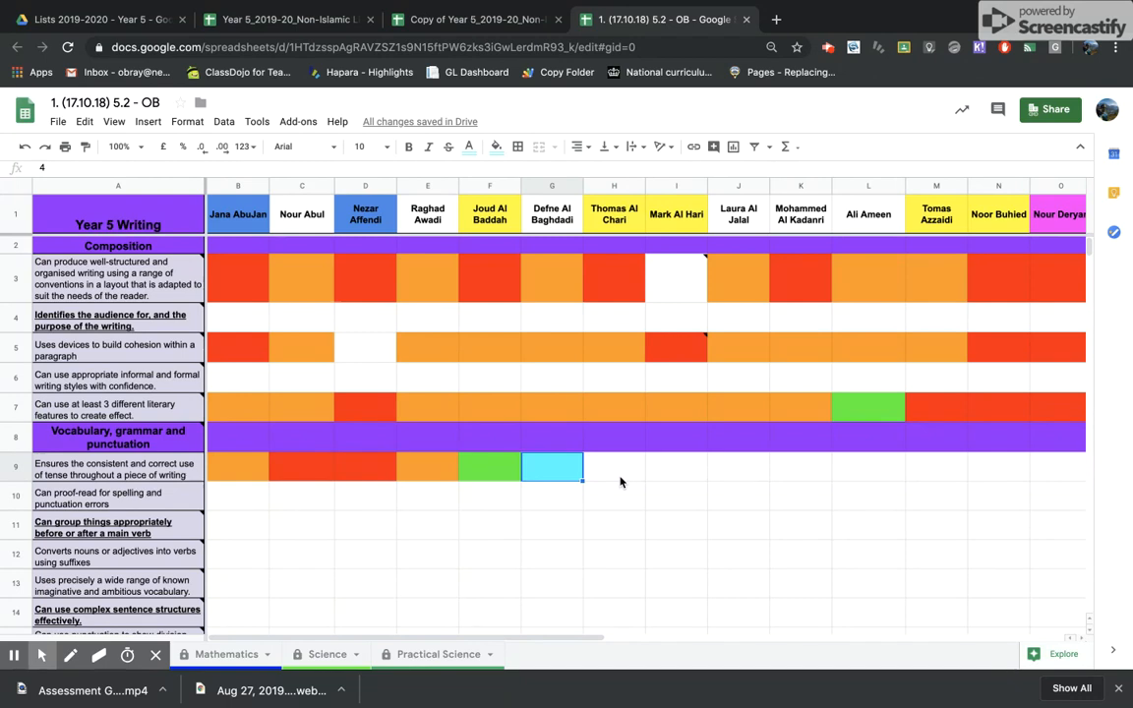
{"action": "key", "text": "Delete"}
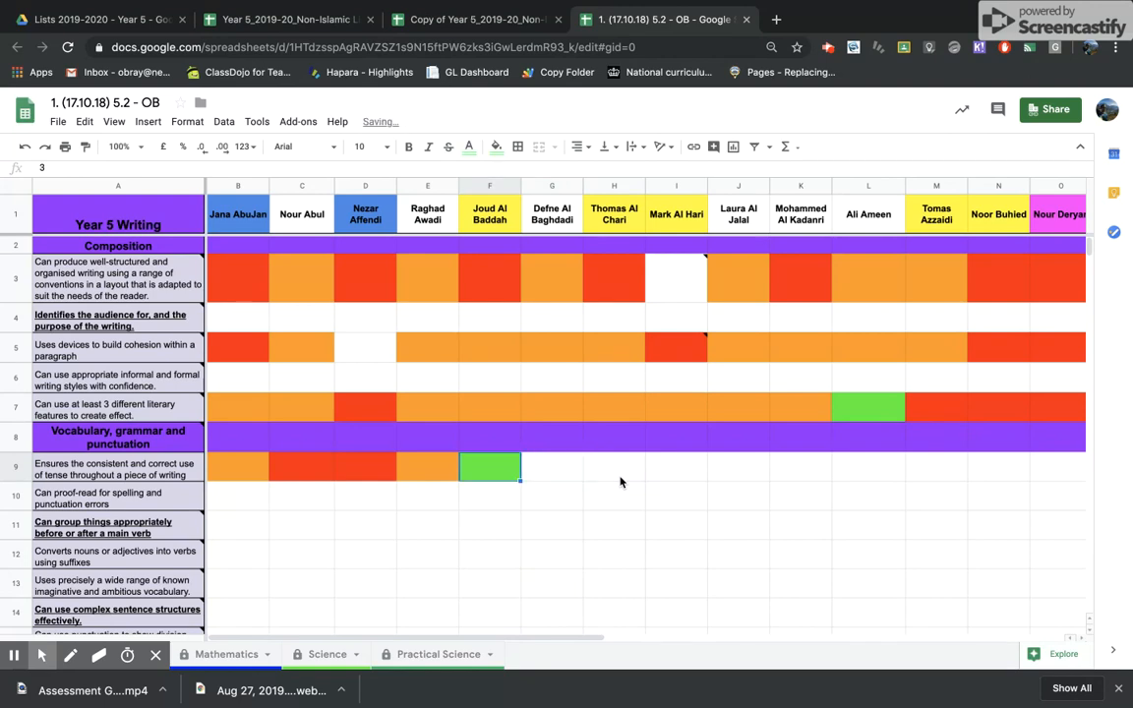
{"action": "left_click", "coordinate": [467, 479]}
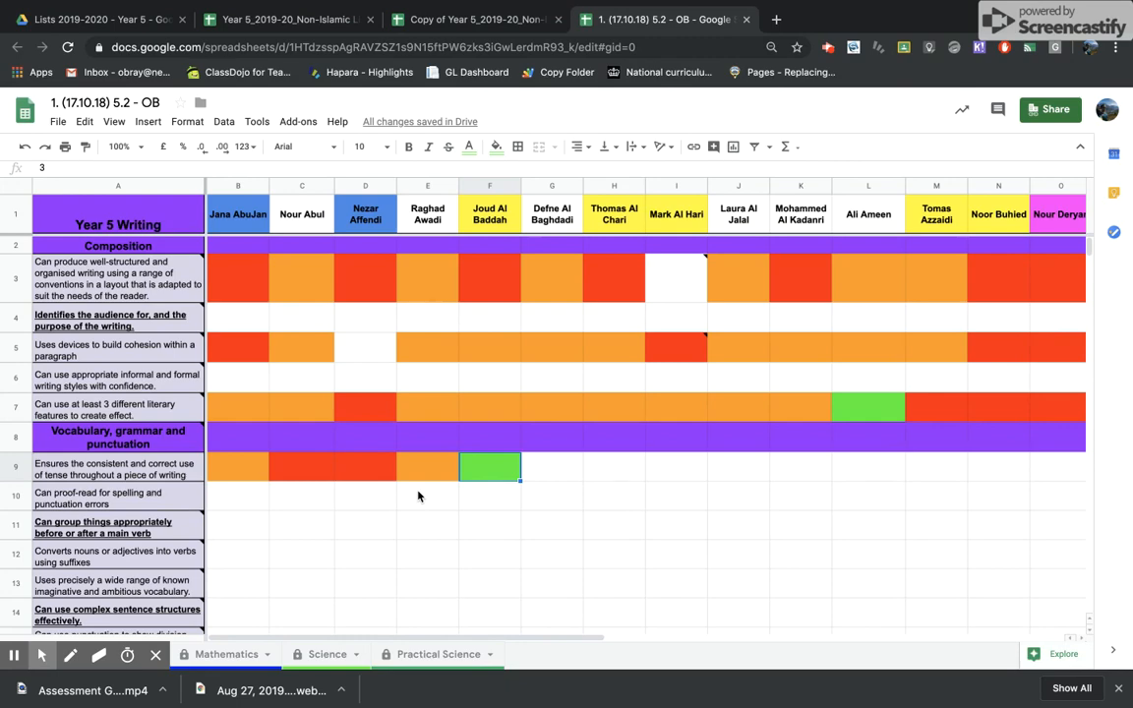
- Examine the formulas behind the pupil total in D24 and the pupil percentage in D25
{"action": "scroll", "coordinate": [417, 496], "scroll_direction": "down", "scroll_amount": 5}
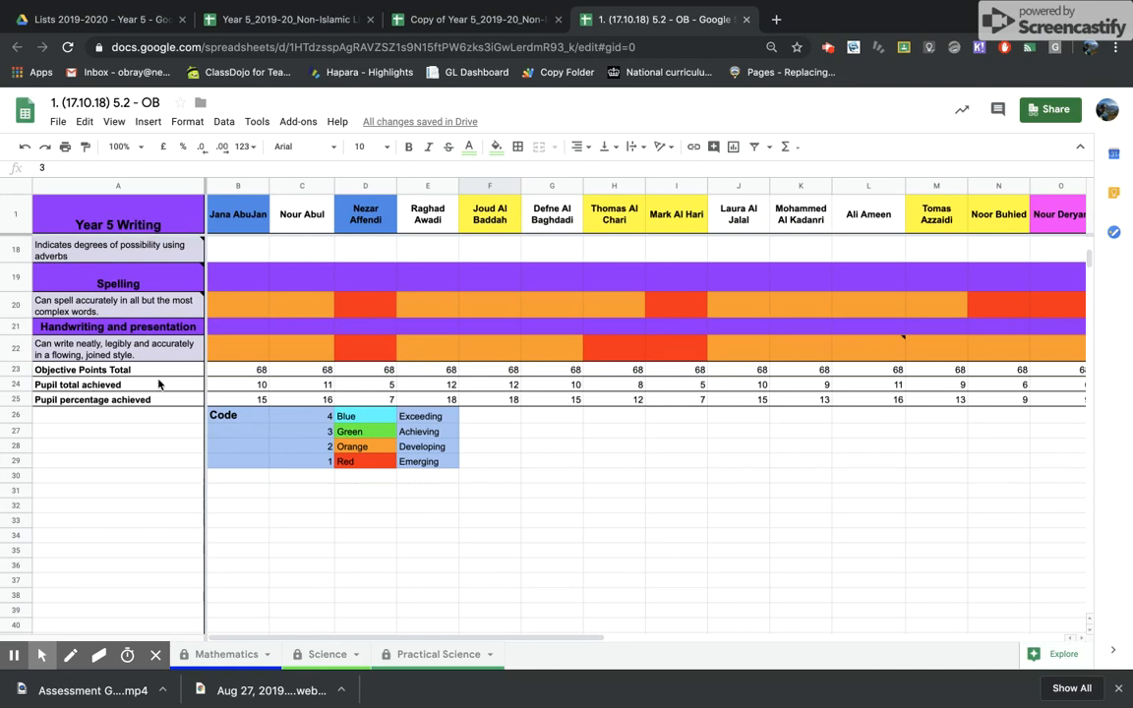
{"action": "left_click", "coordinate": [363, 387]}
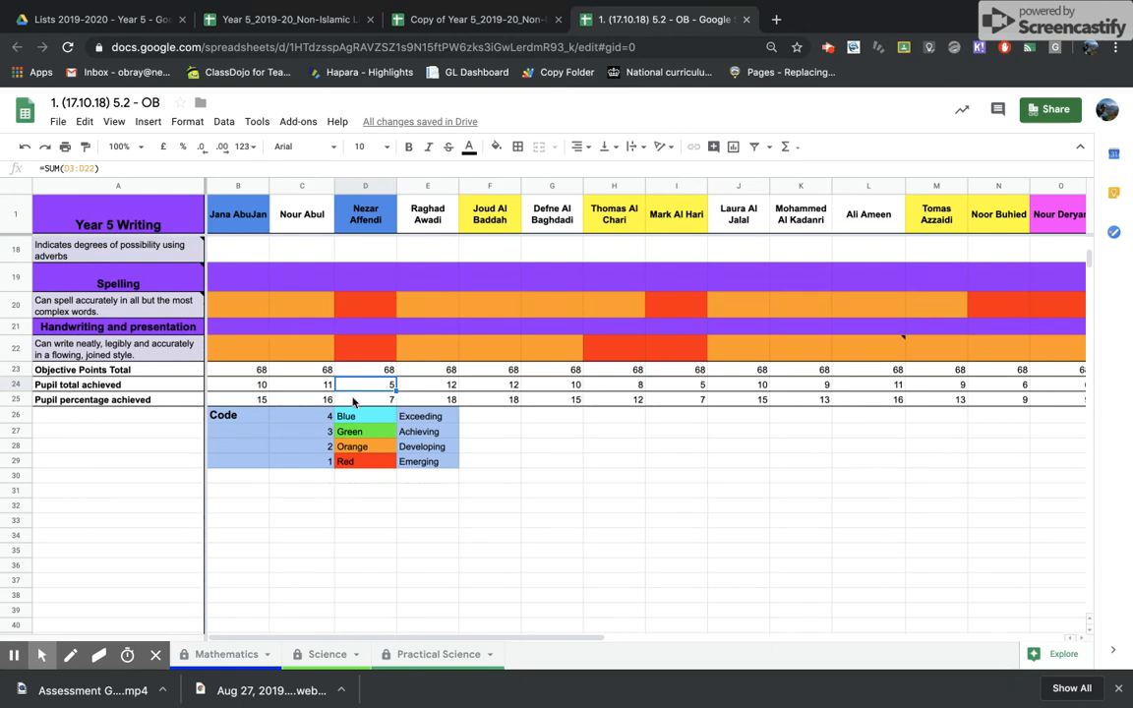
{"action": "left_click", "coordinate": [353, 399]}
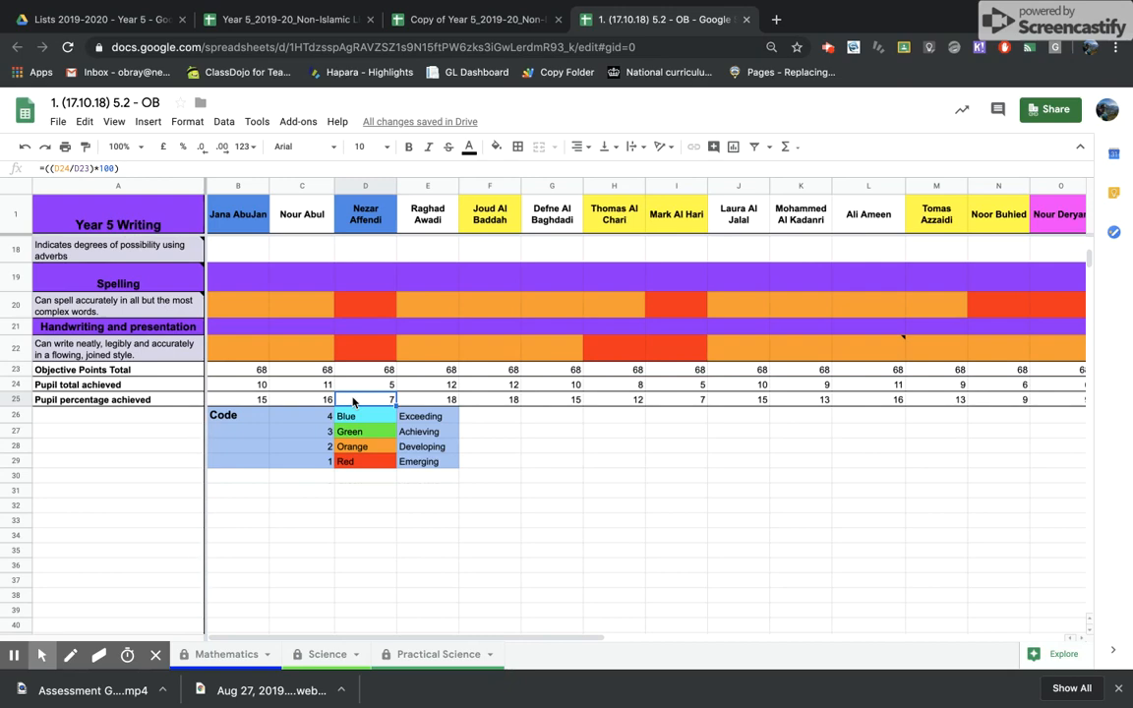
{"action": "scroll", "coordinate": [353, 401], "scroll_direction": "up", "scroll_amount": 5}
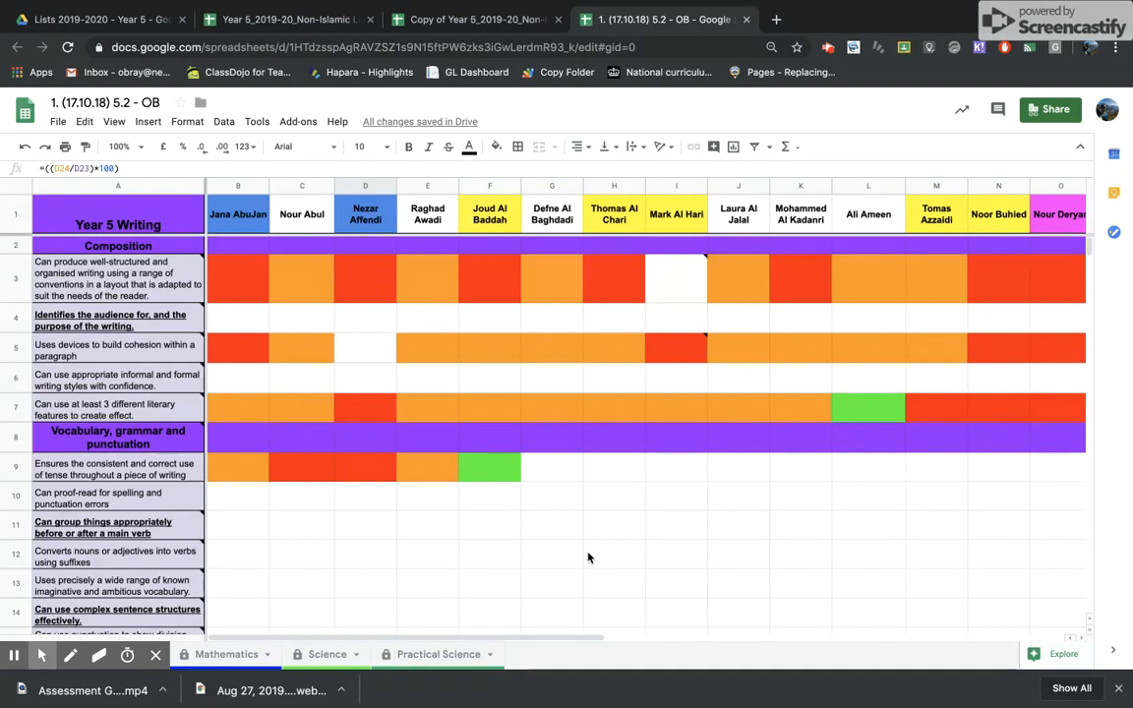
{"action": "left_click", "coordinate": [538, 536]}
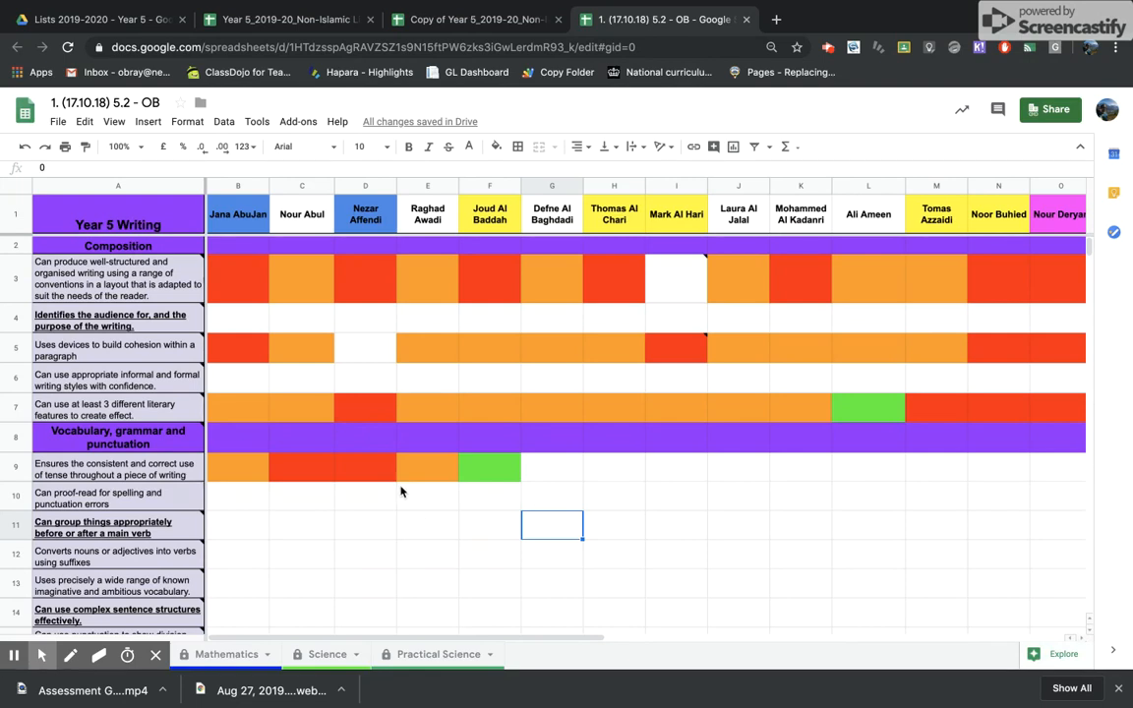
{"action": "left_click", "coordinate": [418, 423]}
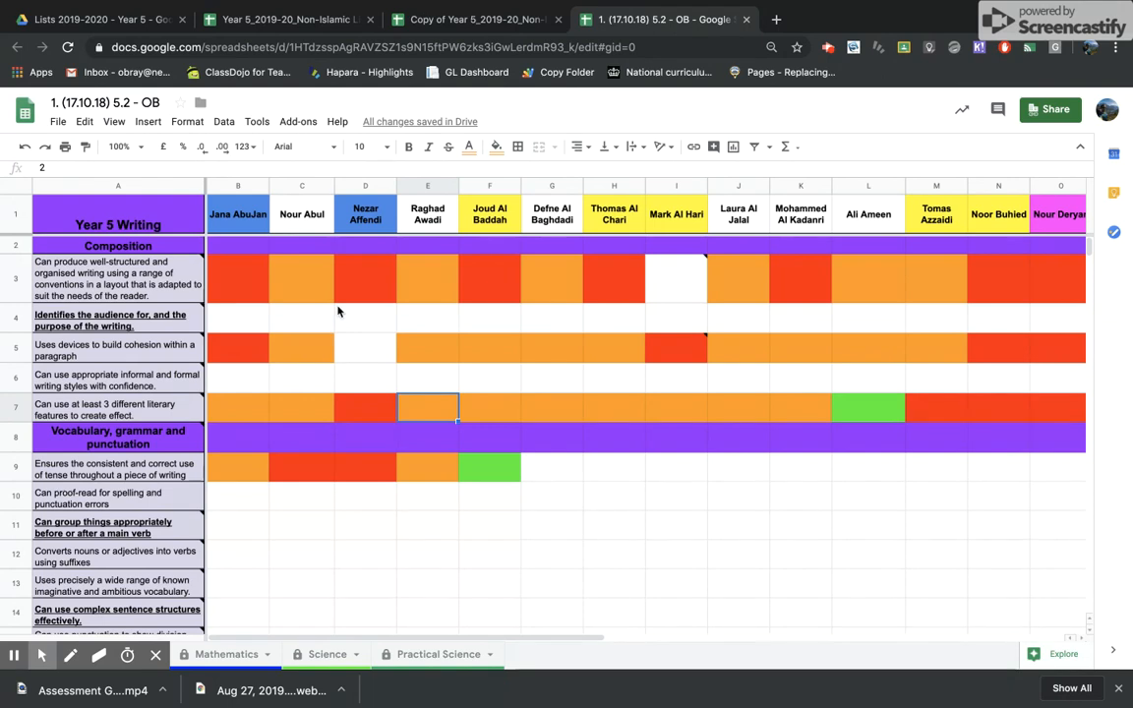
- Change the composition scores in row 3 and row 5, setting D3 to 2 and G5 to 1
{"action": "left_click", "coordinate": [380, 293]}
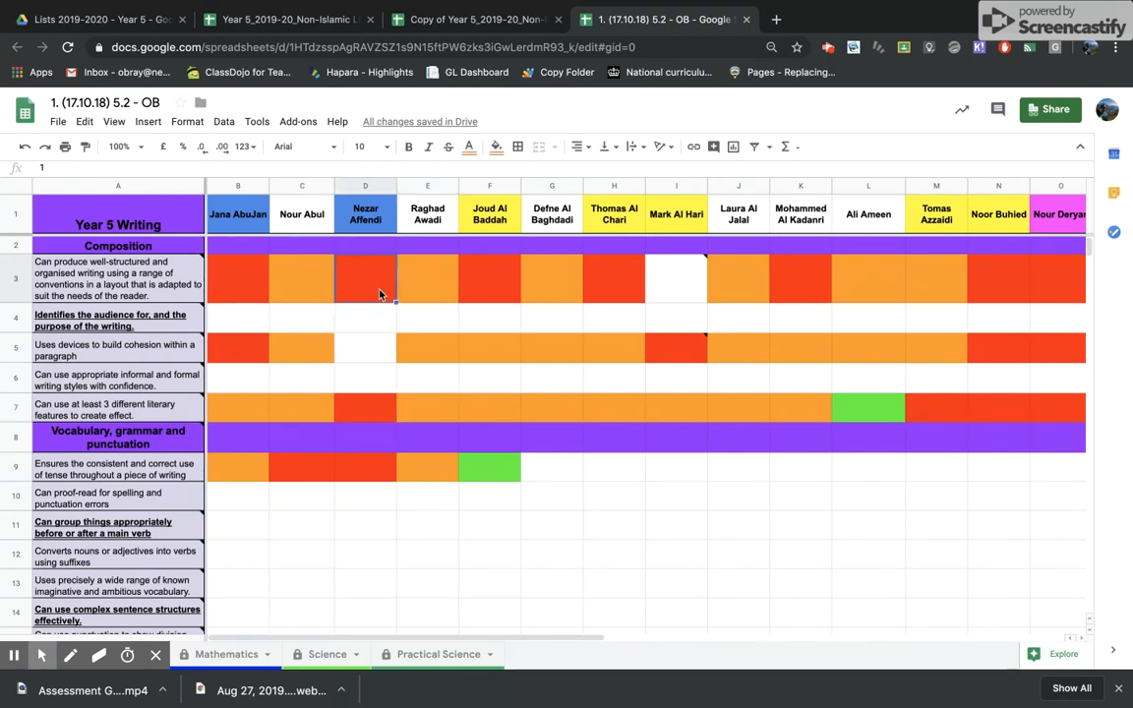
{"action": "type", "text": "2"}
{"action": "left_click", "coordinate": [439, 286]}
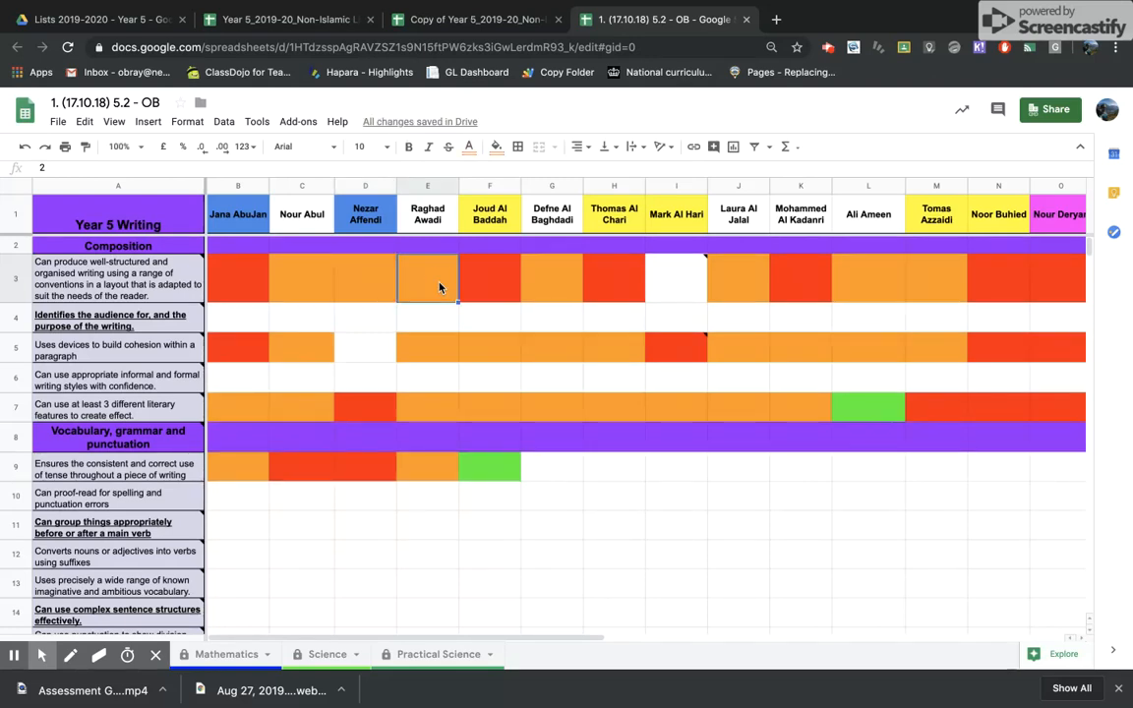
{"action": "left_click", "coordinate": [563, 355]}
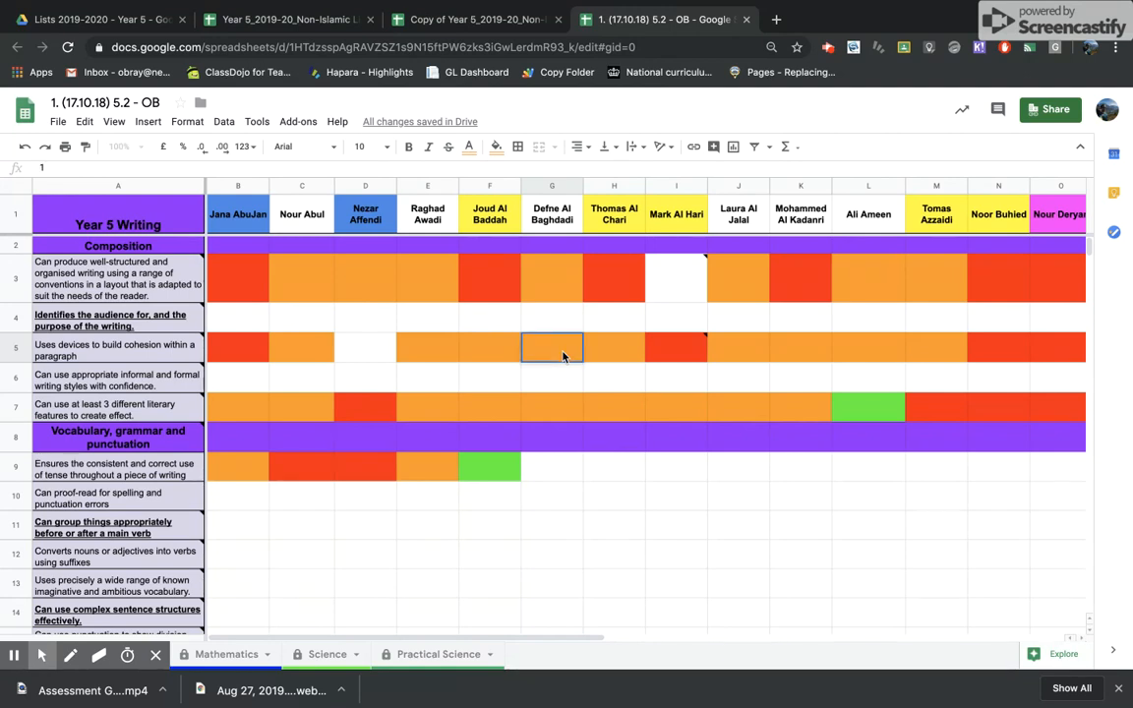
{"action": "type", "text": "0"}
{"action": "key", "text": "Return"}
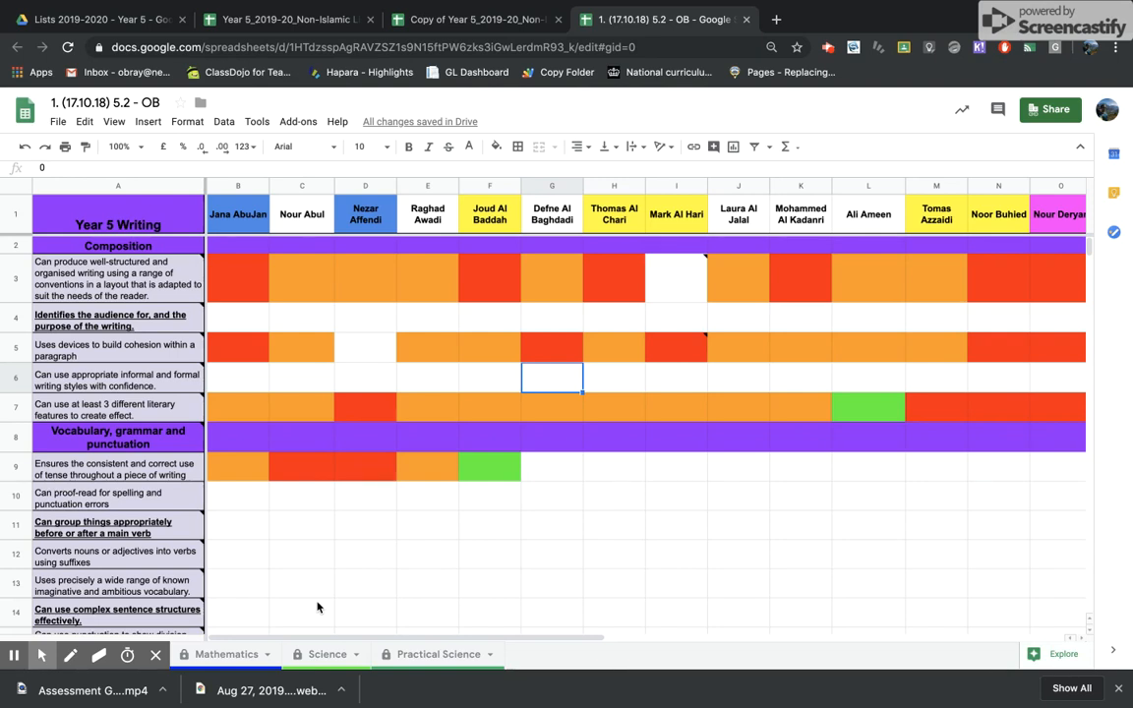
- Switch to the Science sheet of the assessment workbook
{"action": "left_click", "coordinate": [311, 653]}
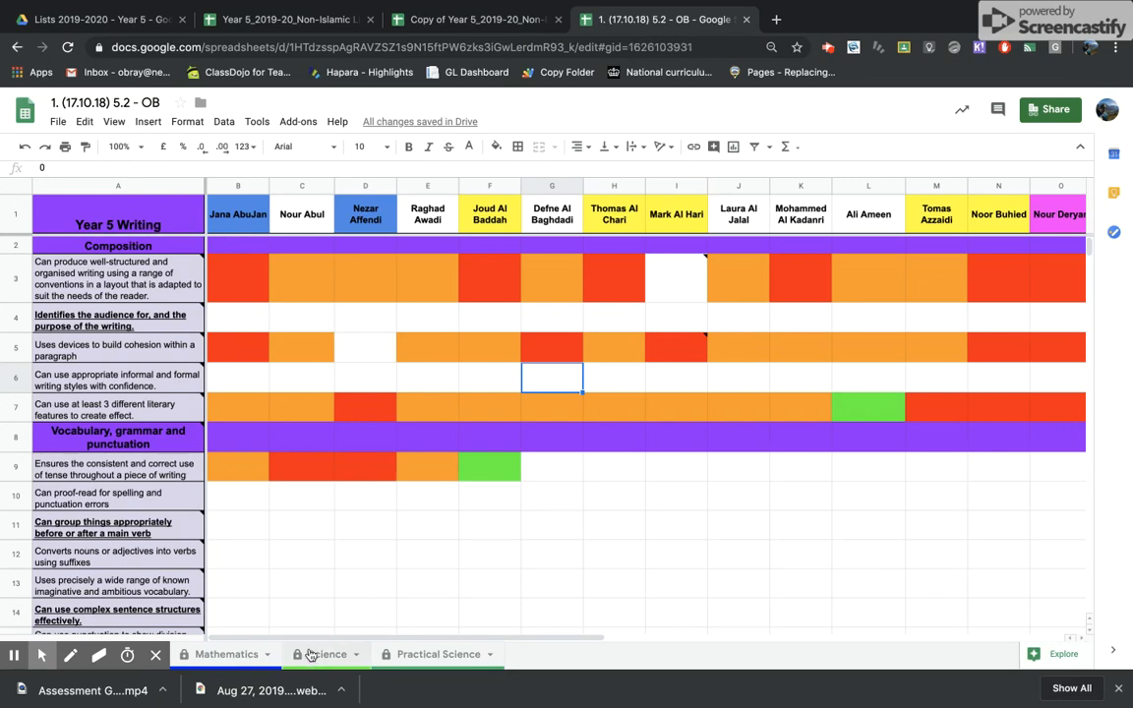